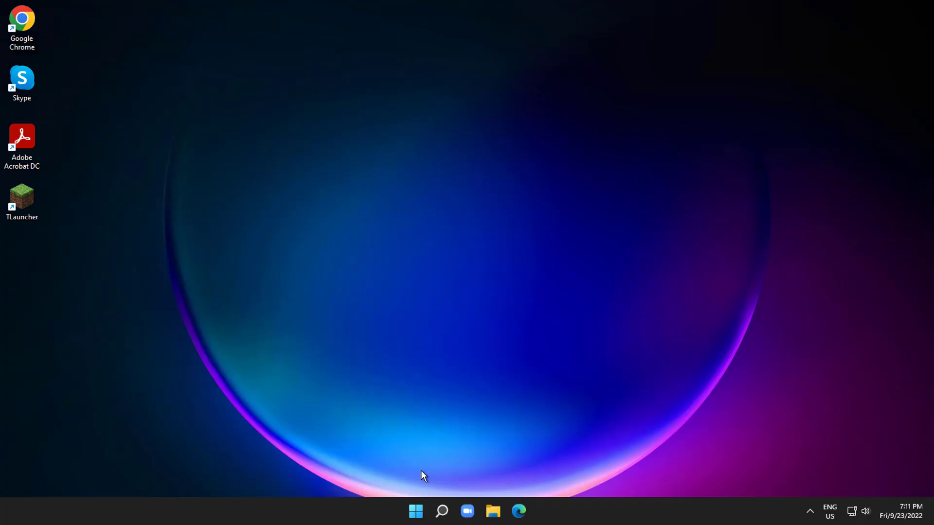
Launch Settings from Start and go to System > Troubleshoot > Other troubleshooters.
{"action": "left_click", "coordinate": [415, 511]}
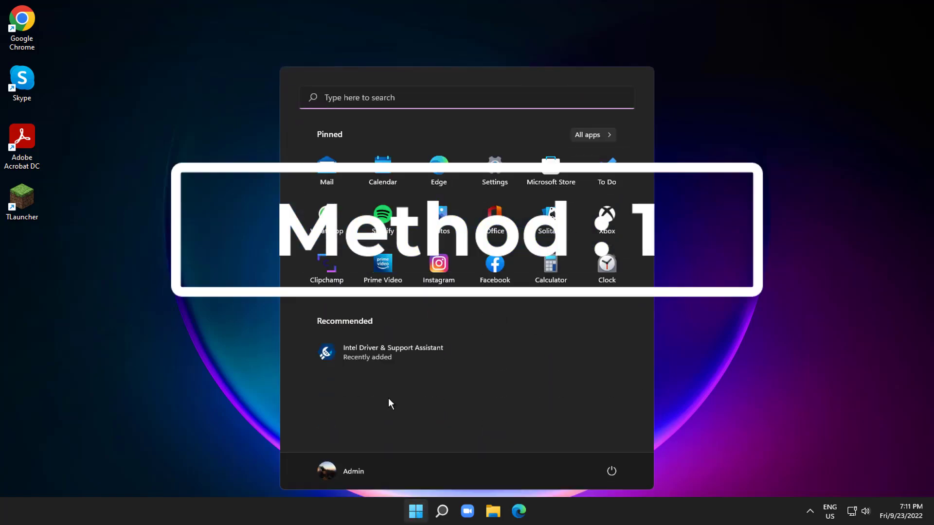
{"action": "left_click", "coordinate": [495, 164]}
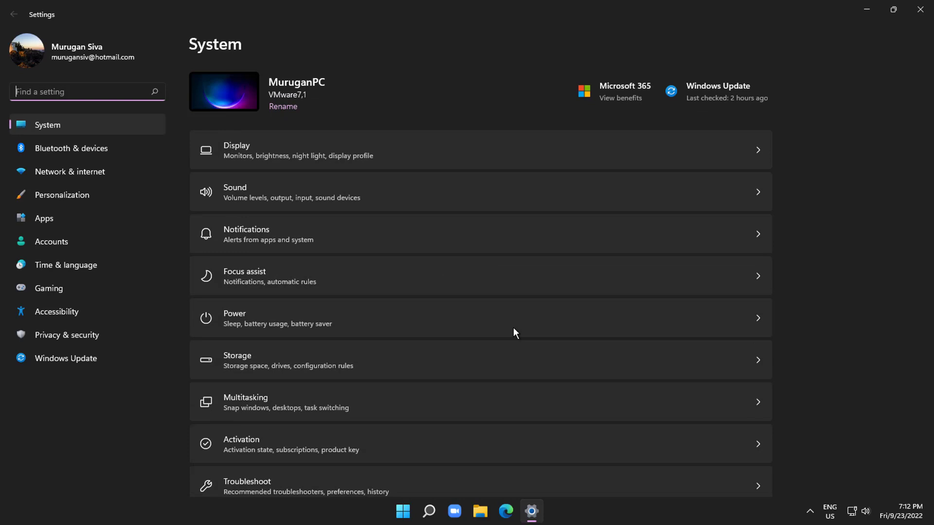
{"action": "scroll", "coordinate": [513, 328], "scroll_direction": "down", "scroll_amount": 2}
{"action": "scroll", "coordinate": [379, 357], "scroll_direction": "down", "scroll_amount": 2}
{"action": "left_click", "coordinate": [295, 299]}
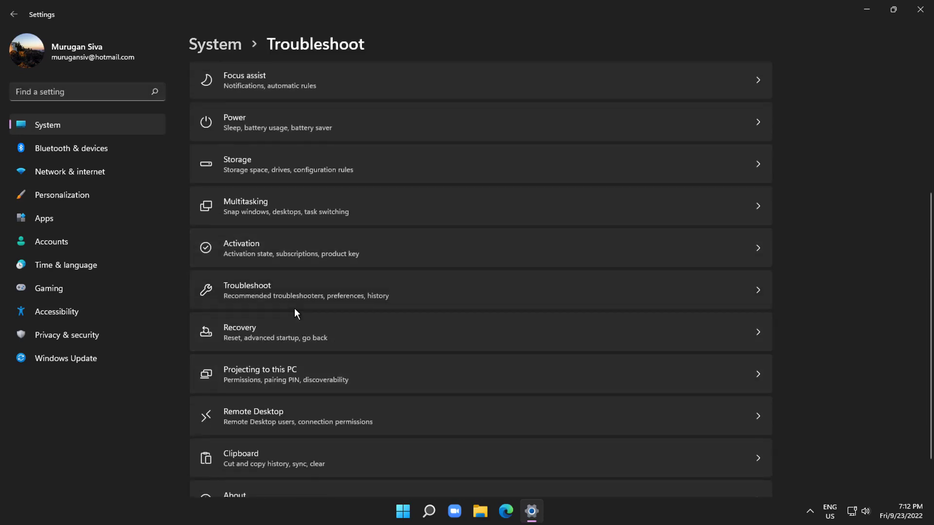
{"action": "left_click", "coordinate": [266, 179]}
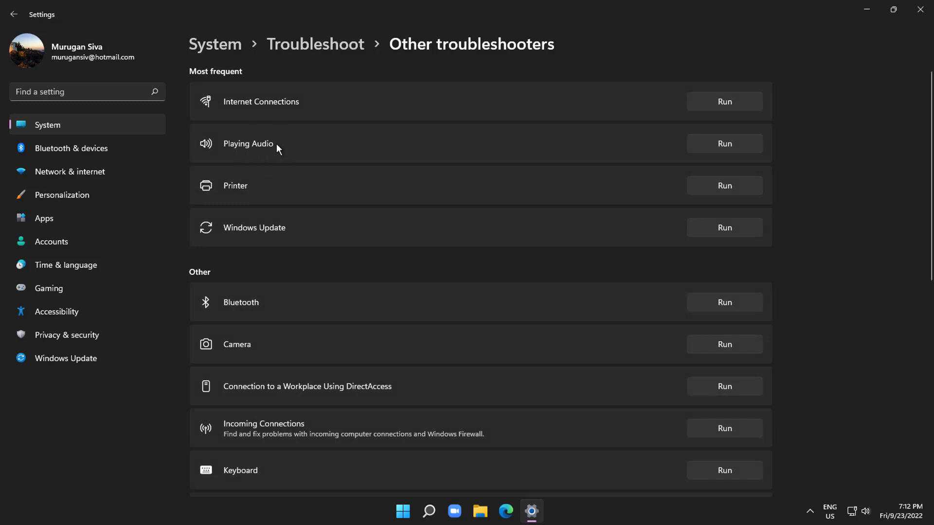
Run the Playing Audio troubleshooter, decline Audio Enhancements, and close it once no problem is found.
{"action": "left_click", "coordinate": [727, 149]}
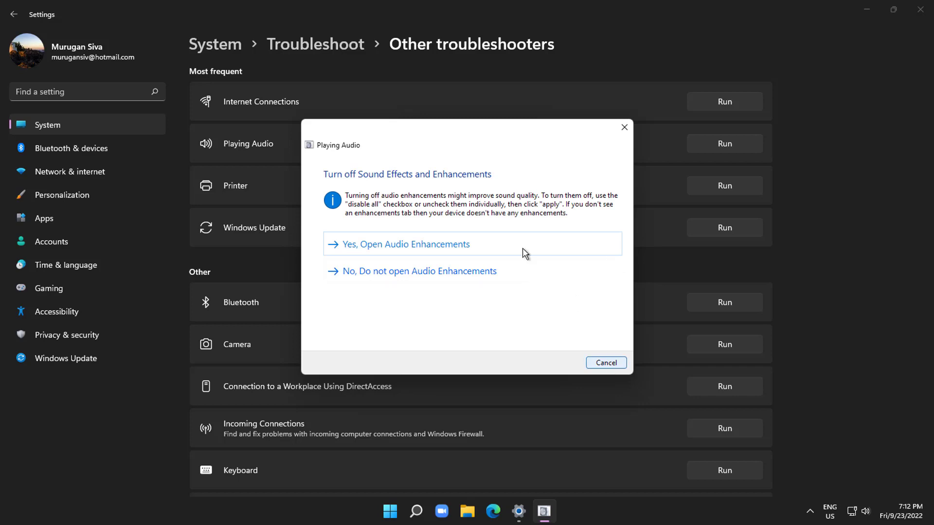
{"action": "left_click", "coordinate": [439, 273]}
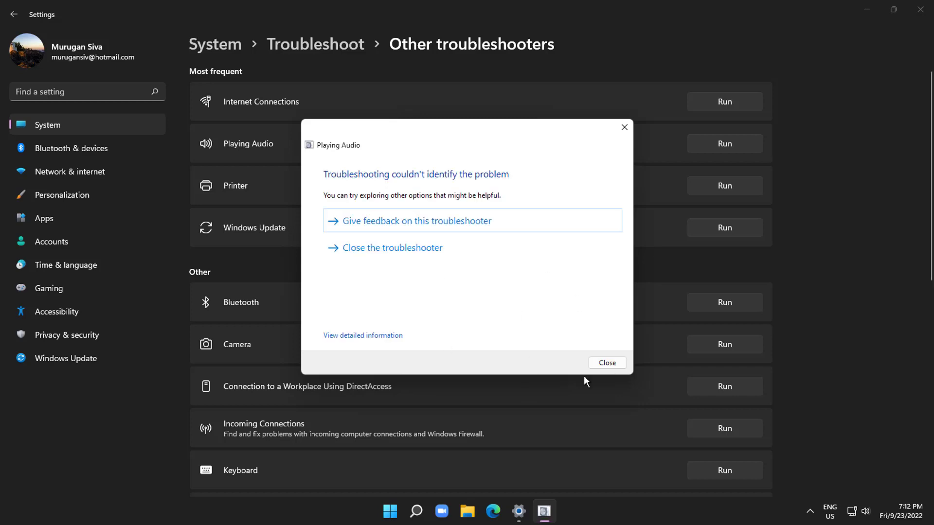
{"action": "left_click", "coordinate": [607, 363]}
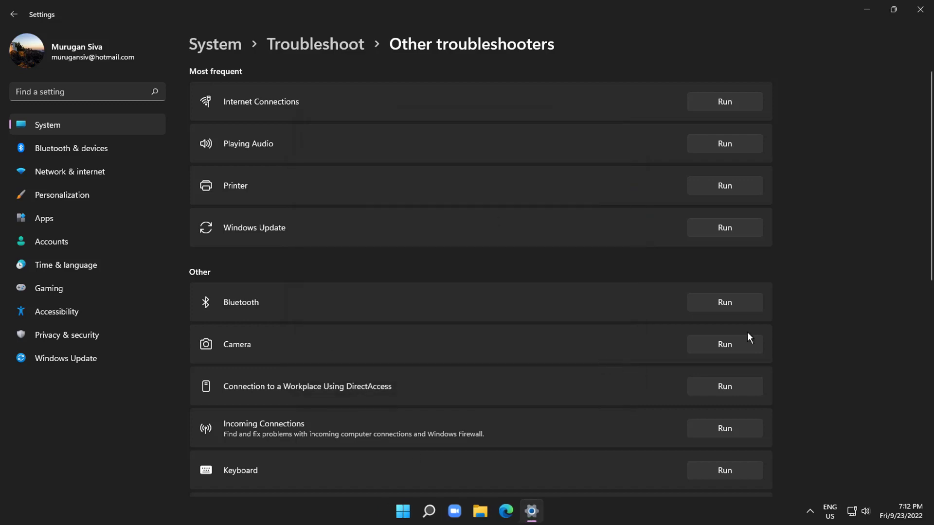
Close Settings and open Control Panel by searching for 'control panel'.
{"action": "left_click", "coordinate": [918, 11]}
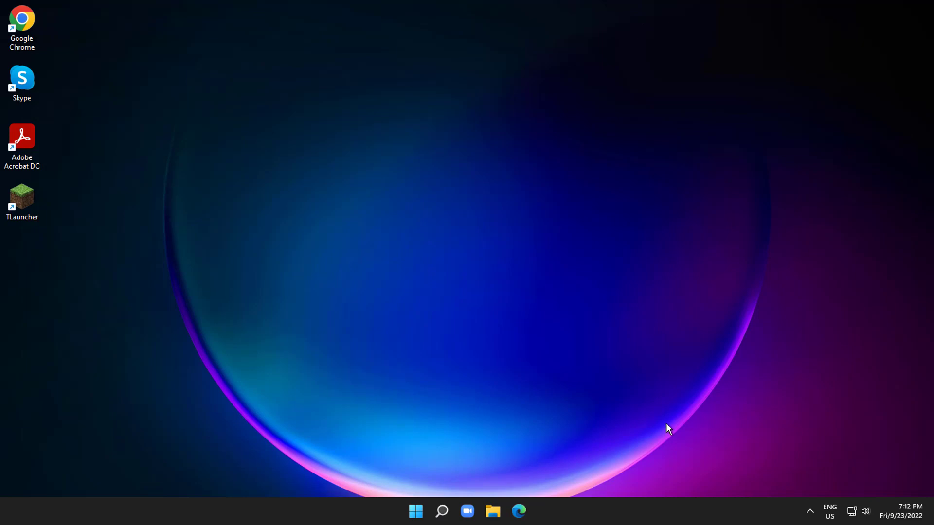
{"action": "left_click", "coordinate": [441, 513]}
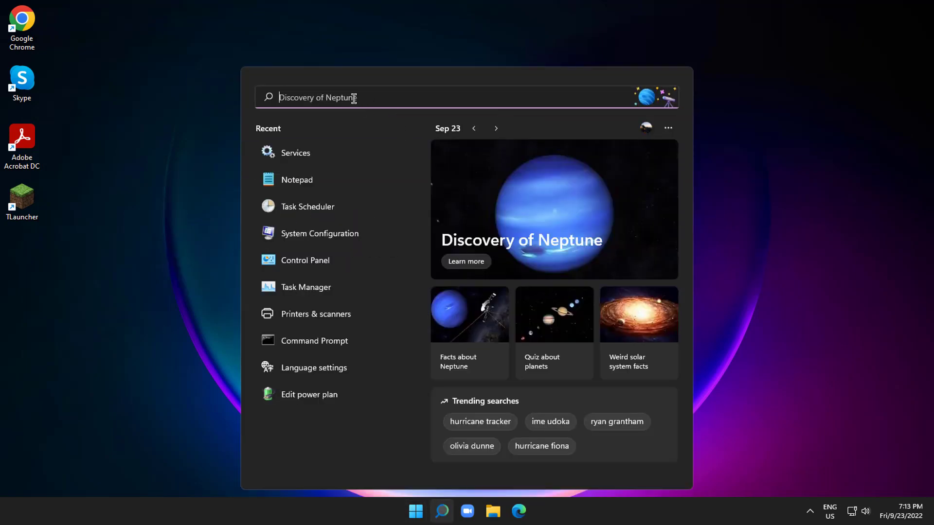
{"action": "type", "text": "control pan"}
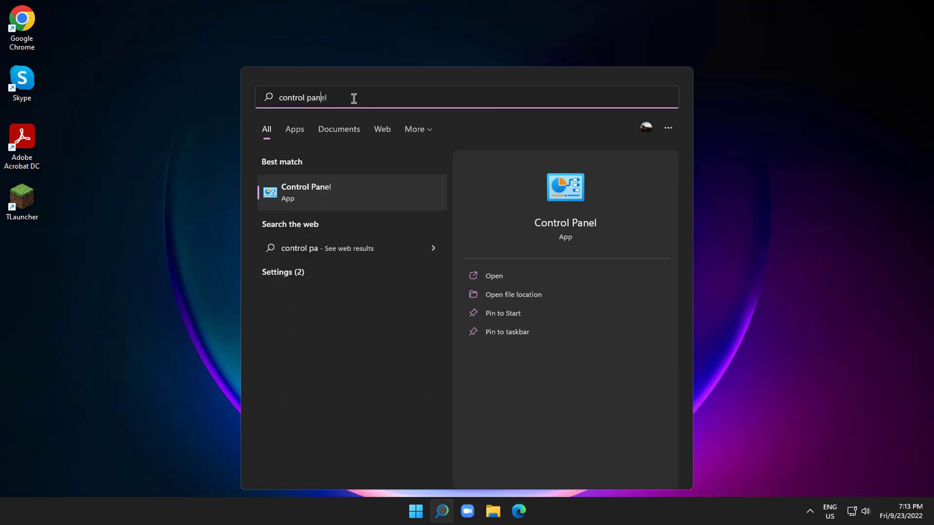
{"action": "type", "text": "el"}
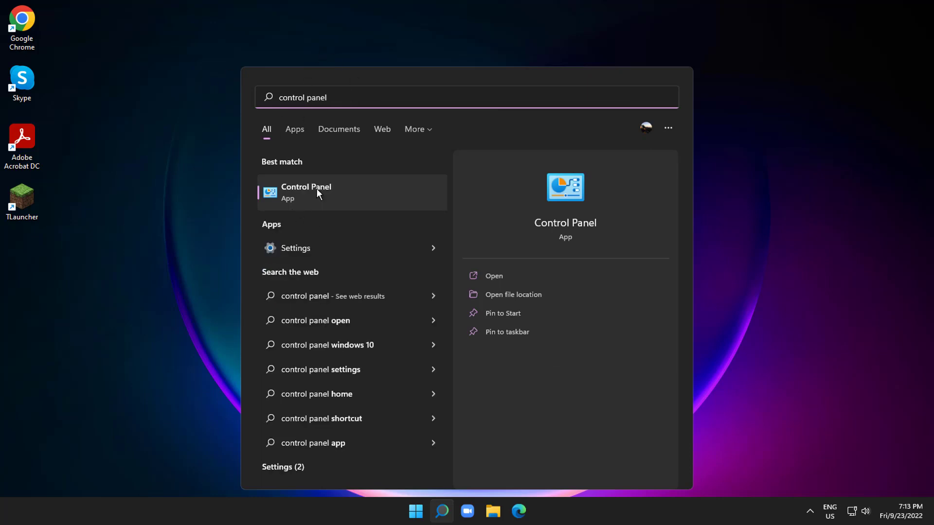
{"action": "left_click", "coordinate": [316, 189]}
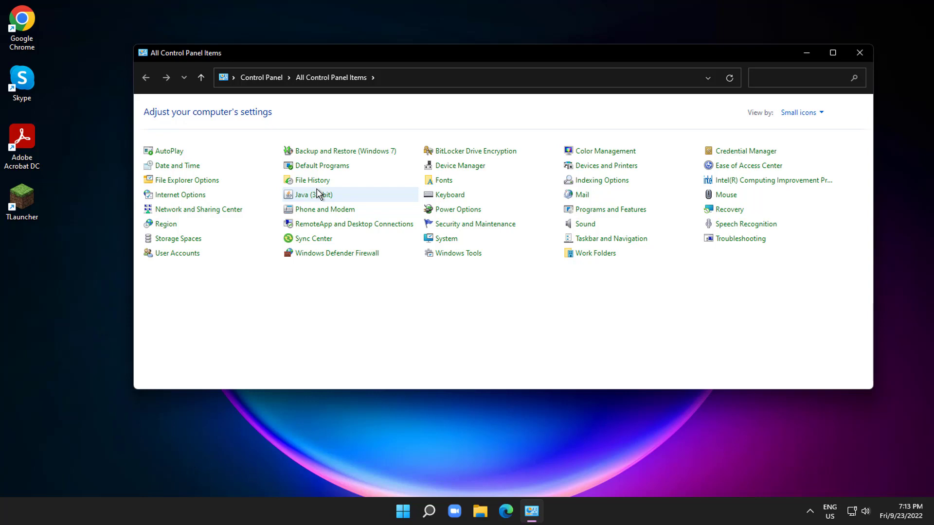
Open Sound, turn on Show Disabled Devices, and select the Speakers playback device.
{"action": "left_click", "coordinate": [584, 224]}
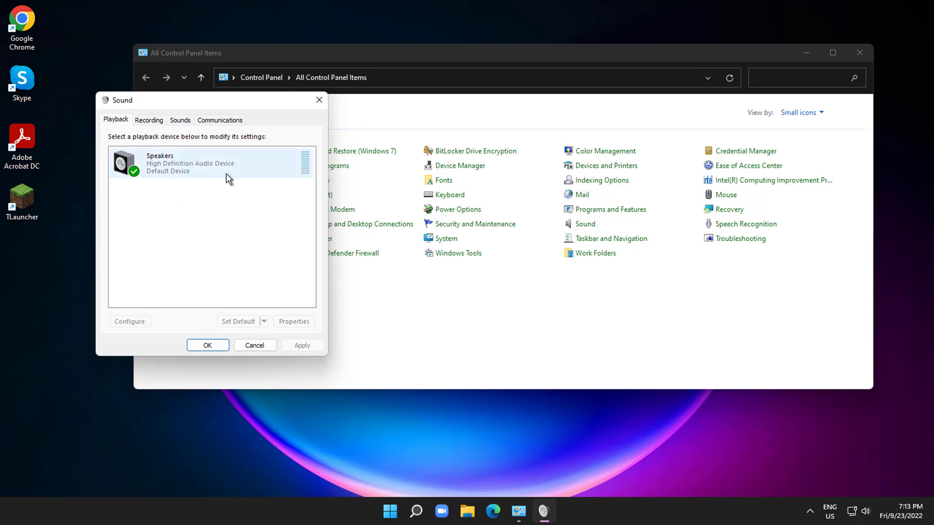
{"action": "right_click", "coordinate": [195, 205]}
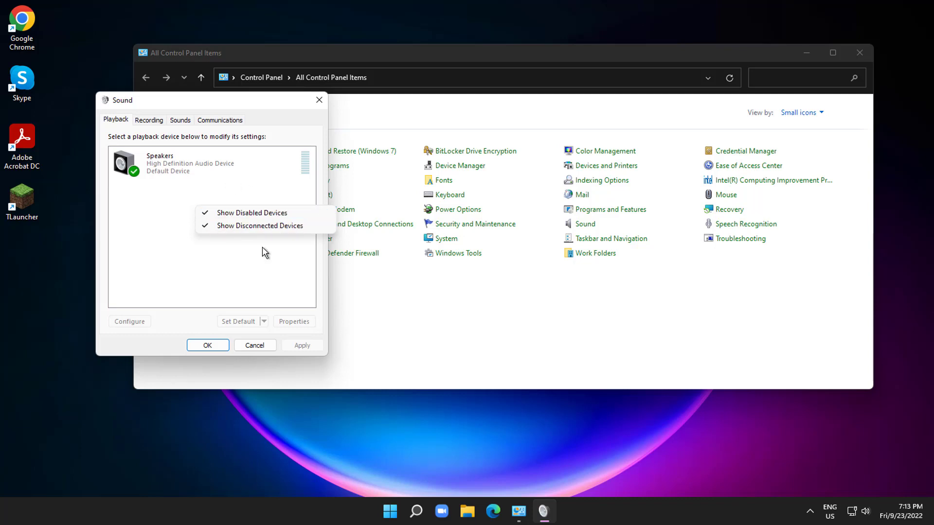
{"action": "left_click", "coordinate": [255, 263]}
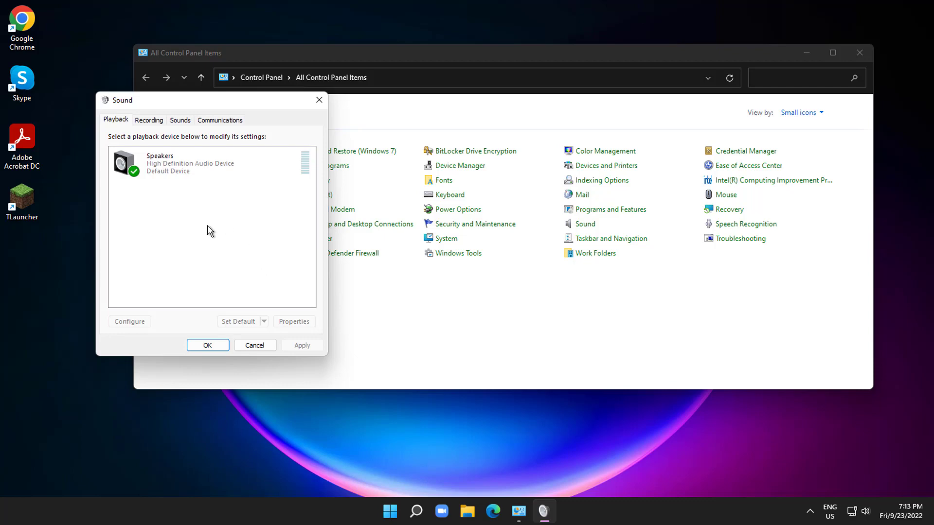
{"action": "left_click", "coordinate": [128, 165]}
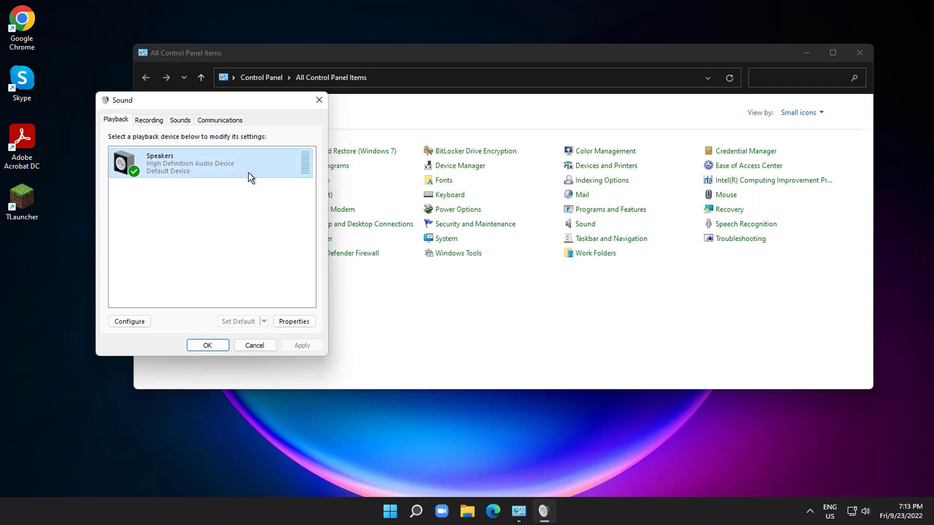
In Speakers Properties, tick Disable all enhancements, then view the Advanced format (16 bit, 48000 Hz).
{"action": "left_click", "coordinate": [294, 321]}
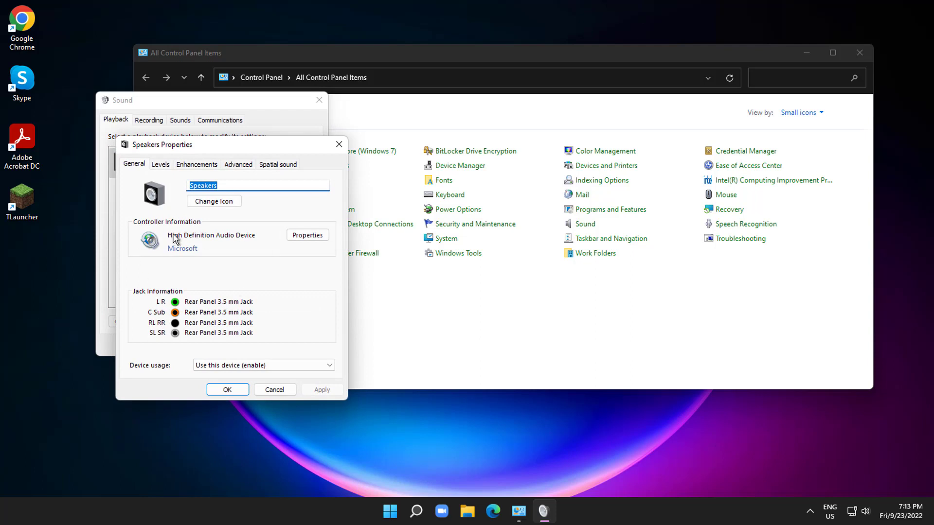
{"action": "left_click", "coordinate": [195, 165]}
{"action": "left_click", "coordinate": [163, 227]}
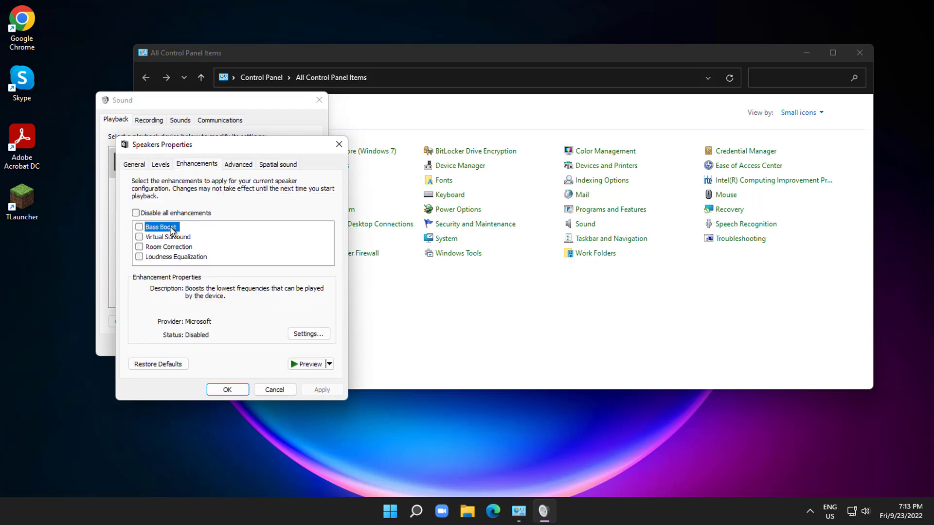
{"action": "left_click", "coordinate": [136, 214]}
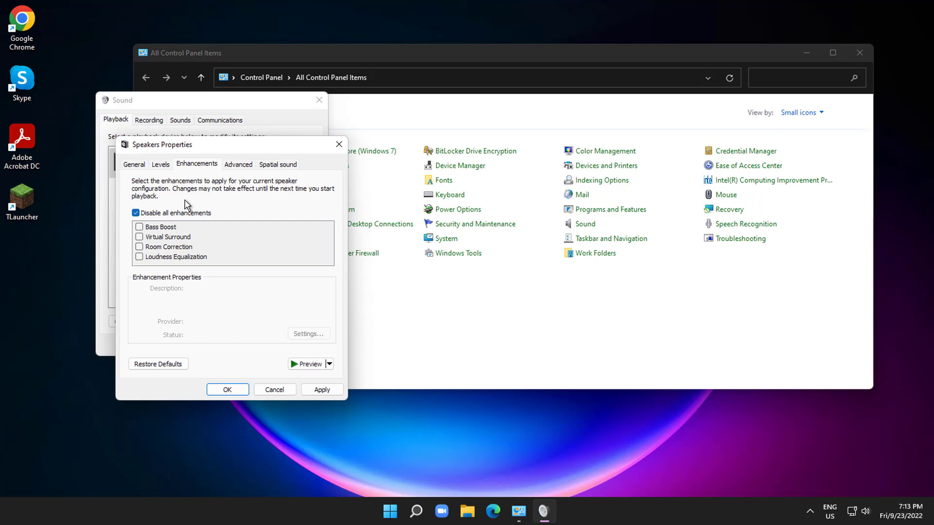
{"action": "left_click", "coordinate": [239, 165]}
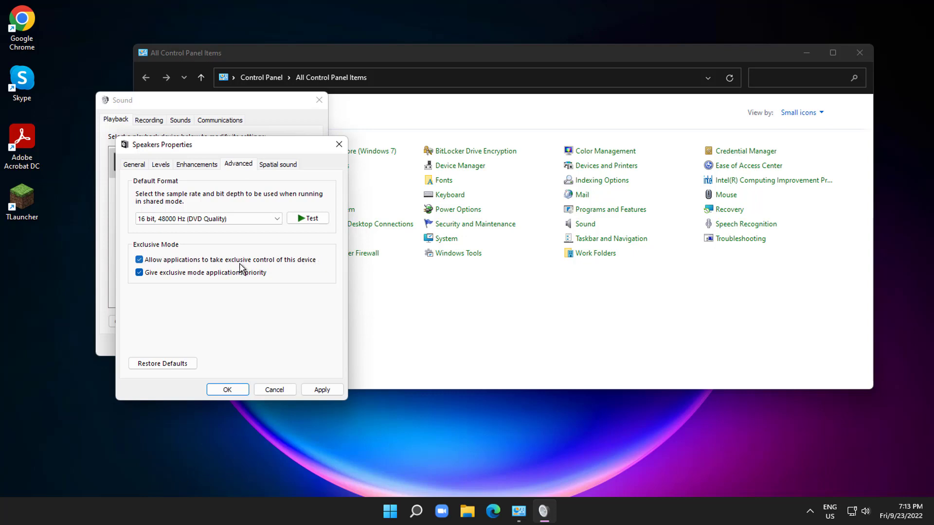
Disallow exclusive app control and set the speaker format to 16 bit, 96000 Hz, testing it.
{"action": "left_click", "coordinate": [139, 259]}
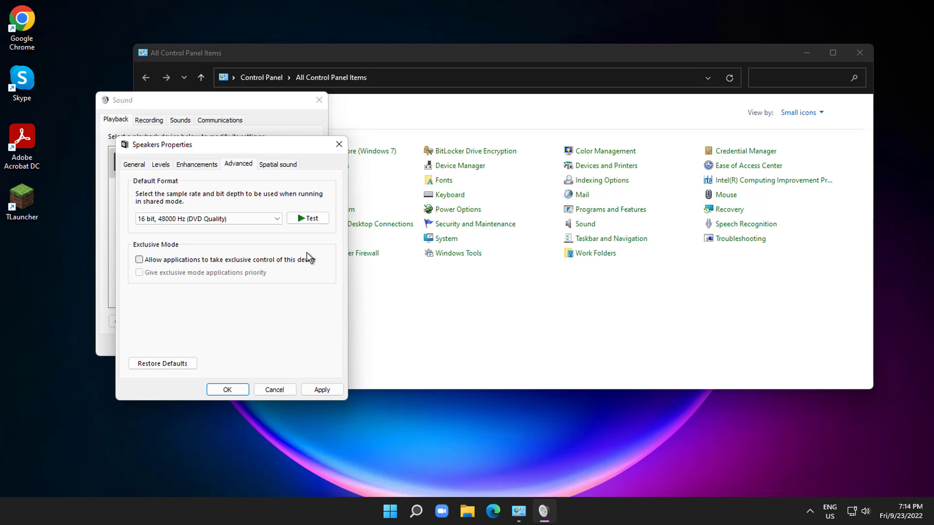
{"action": "left_click", "coordinate": [313, 218]}
{"action": "left_click", "coordinate": [276, 219]}
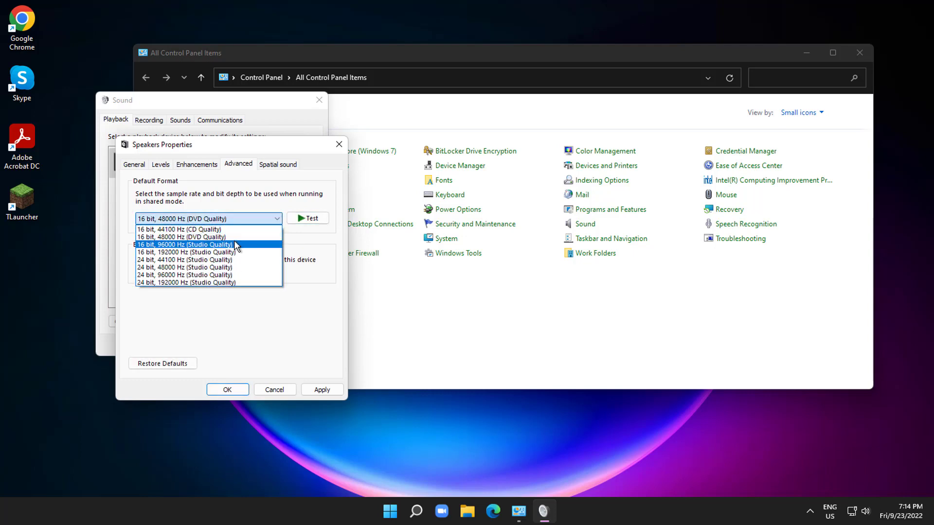
{"action": "left_click", "coordinate": [237, 246]}
{"action": "left_click", "coordinate": [307, 219]}
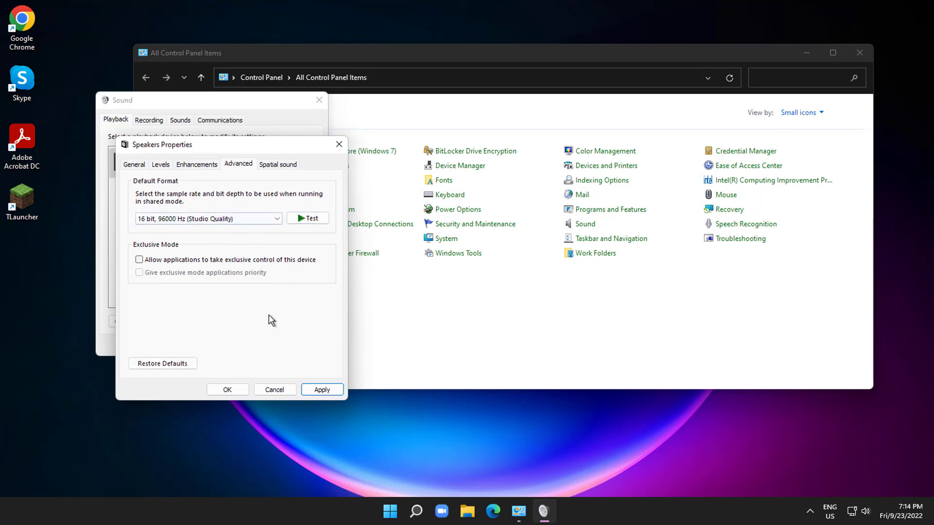
Apply the speaker settings, close the Speakers and Sound dialogs, and close Control Panel.
{"action": "left_click", "coordinate": [322, 390]}
{"action": "left_click", "coordinate": [228, 390]}
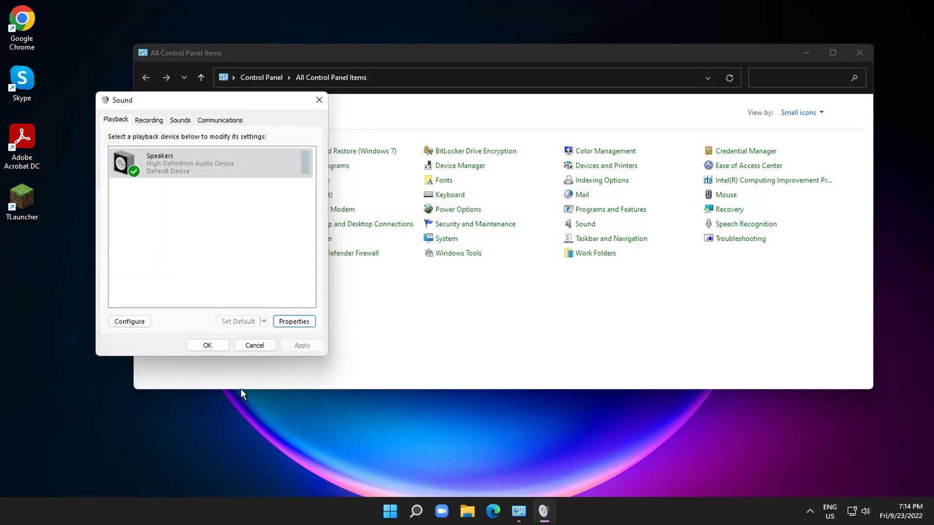
{"action": "left_click", "coordinate": [219, 343]}
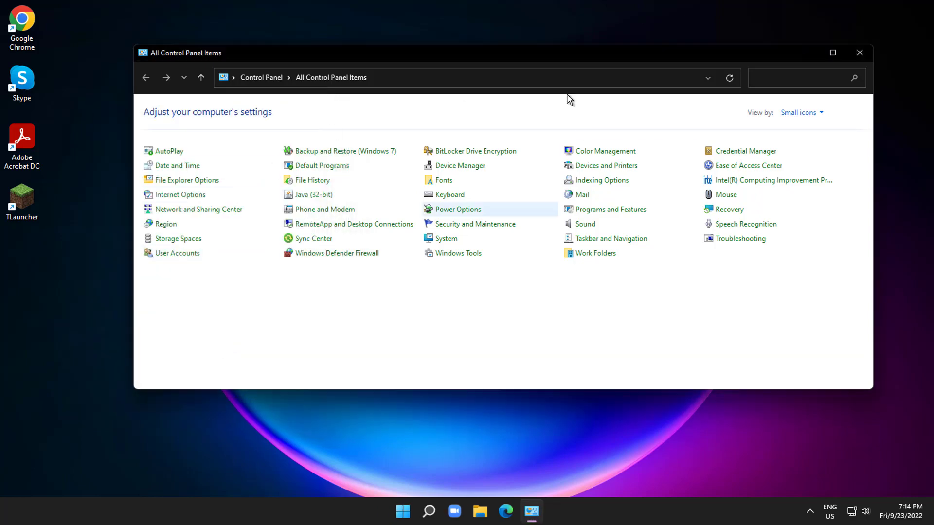
{"action": "left_click", "coordinate": [860, 53]}
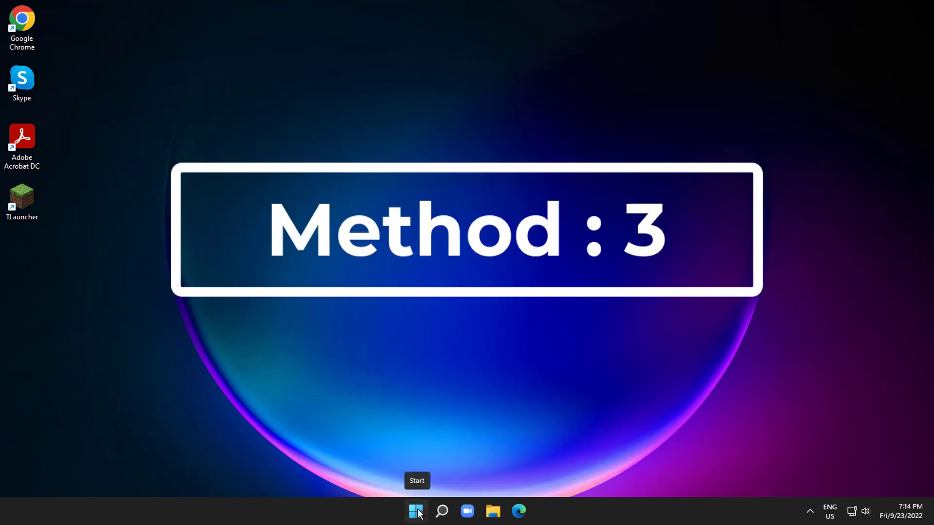
Open Device Manager from the Start context menu and expand Sound, video and game controllers.
{"action": "right_click", "coordinate": [416, 512]}
{"action": "left_click", "coordinate": [394, 257]}
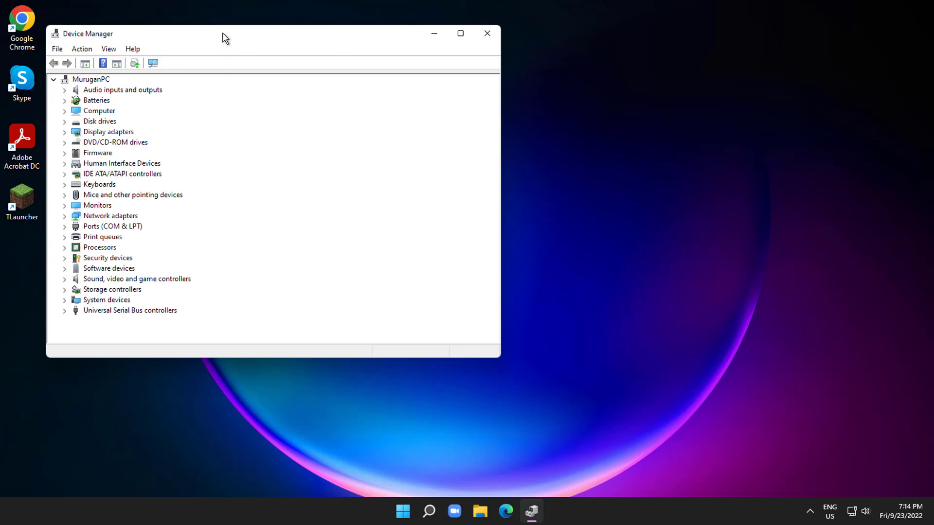
{"action": "left_click_drag", "start_coordinate": [225, 37], "coordinate": [387, 48]}
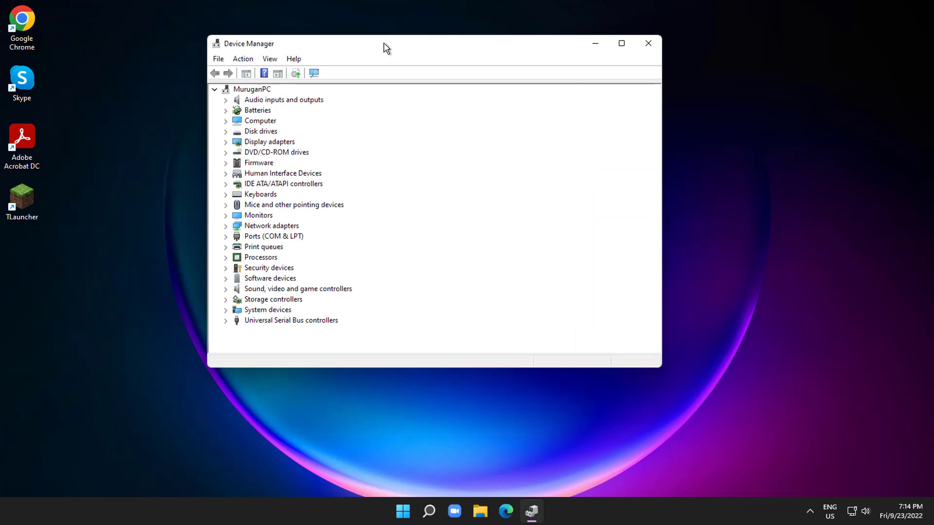
{"action": "left_click", "coordinate": [280, 288]}
{"action": "left_click", "coordinate": [227, 289]}
Search automatically for a High Definition Audio Device driver update, then close the dialog.
{"action": "left_click", "coordinate": [325, 300]}
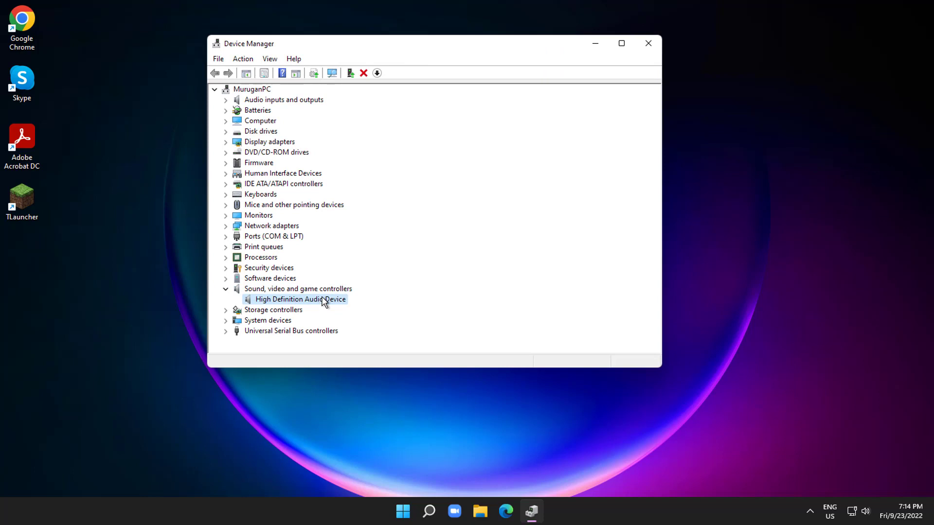
{"action": "right_click", "coordinate": [325, 302]}
{"action": "left_click", "coordinate": [405, 309]}
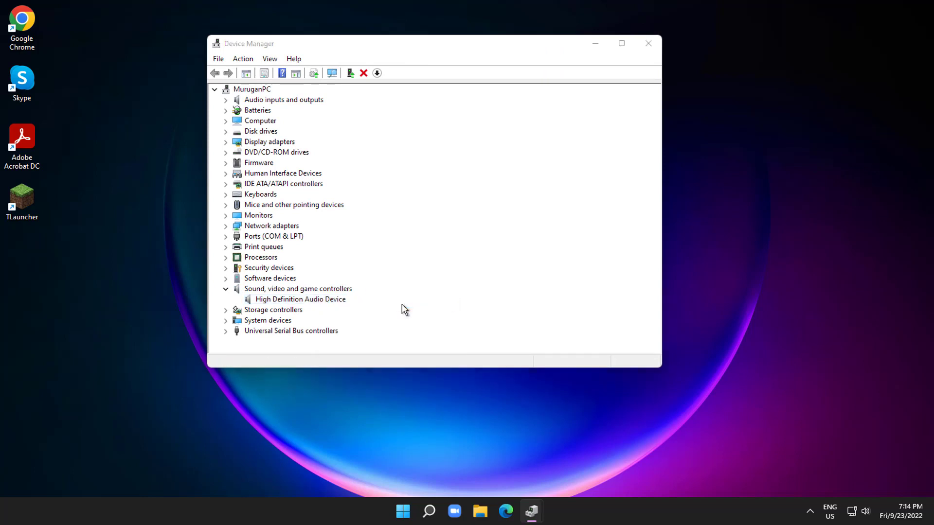
{"action": "left_click", "coordinate": [394, 188]}
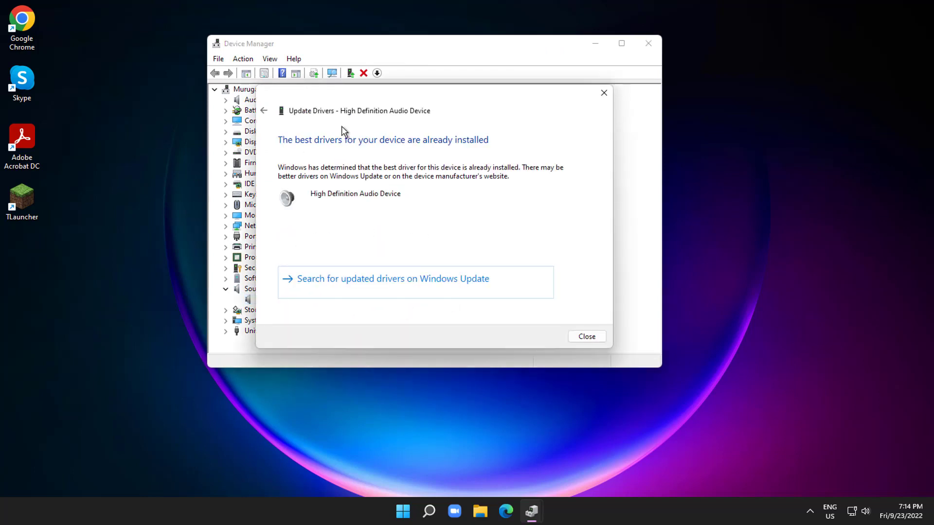
{"action": "left_click", "coordinate": [592, 334]}
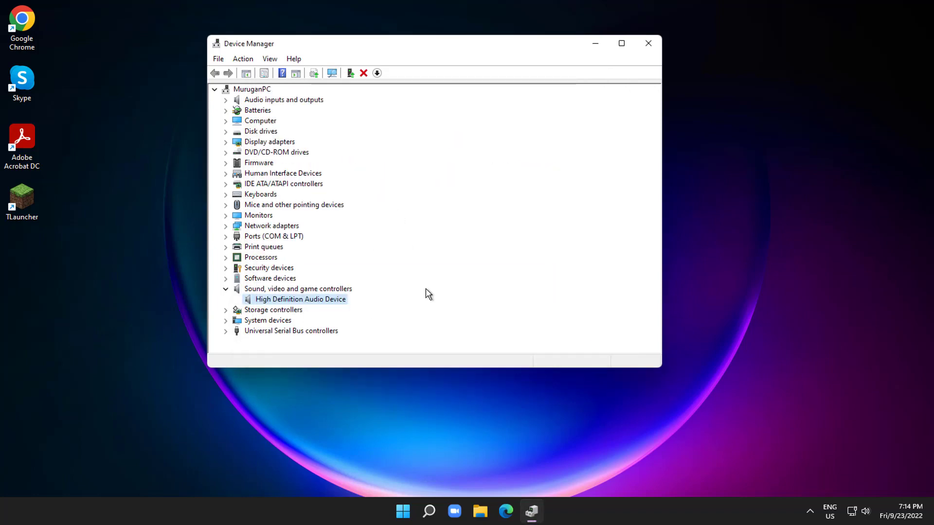
Reopen Device Manager and expand the Sound, video and game controllers category.
{"action": "left_click", "coordinate": [648, 43]}
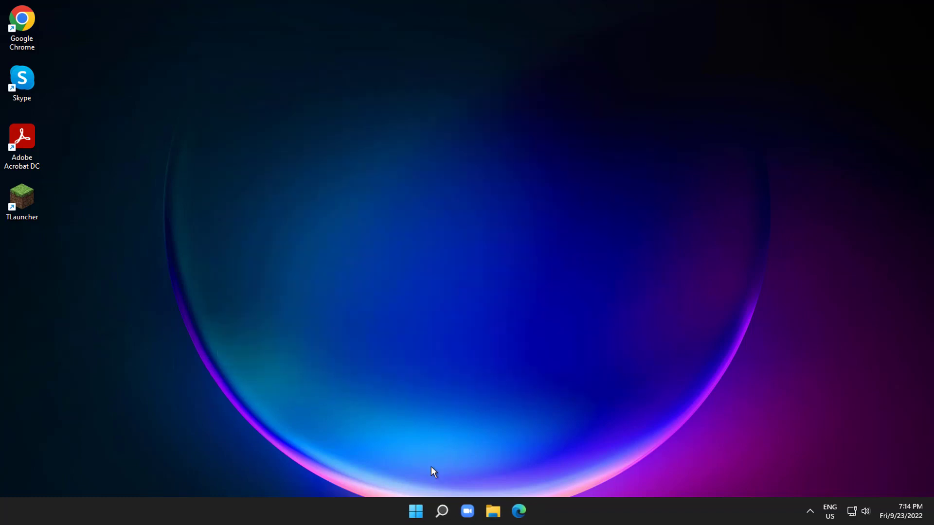
{"action": "right_click", "coordinate": [416, 511]}
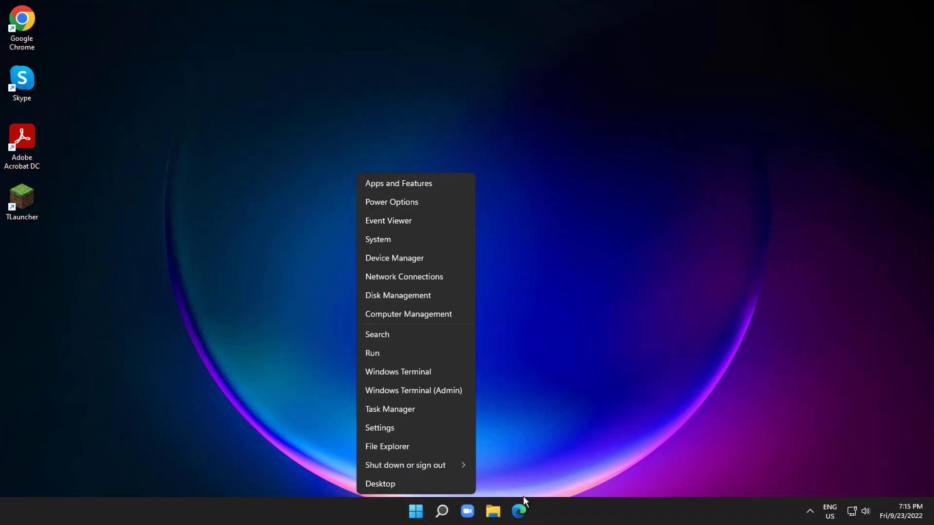
{"action": "left_click", "coordinate": [394, 258]}
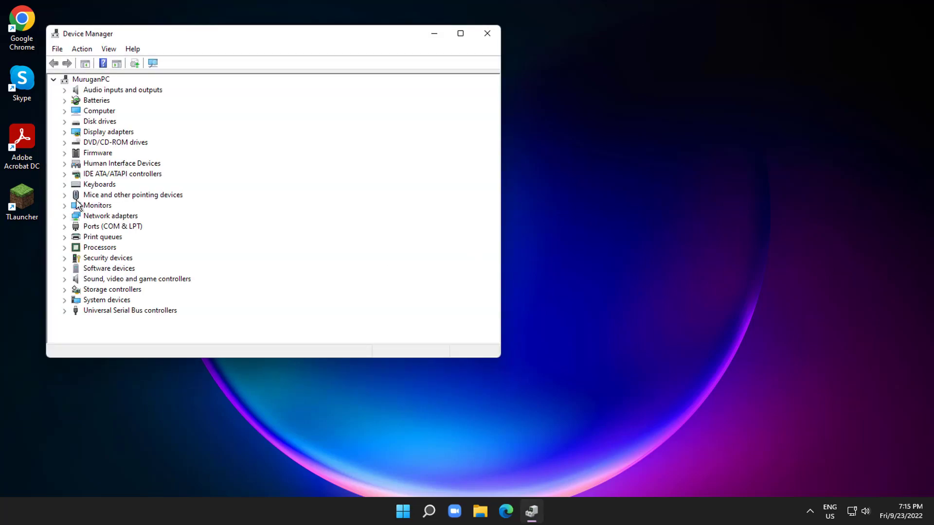
{"action": "left_click", "coordinate": [122, 280]}
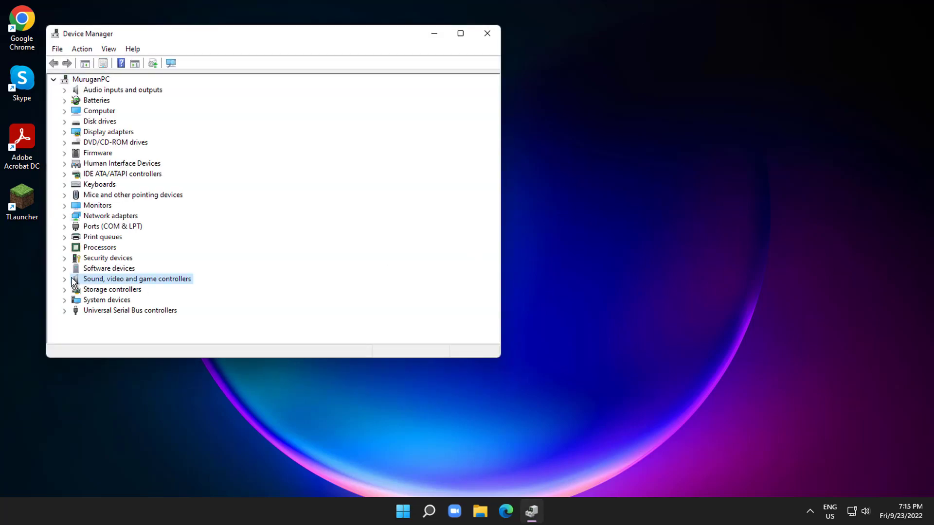
{"action": "left_click", "coordinate": [66, 280]}
Install the High Definition Audio Device driver chosen from the list on this computer.
{"action": "left_click", "coordinate": [121, 289]}
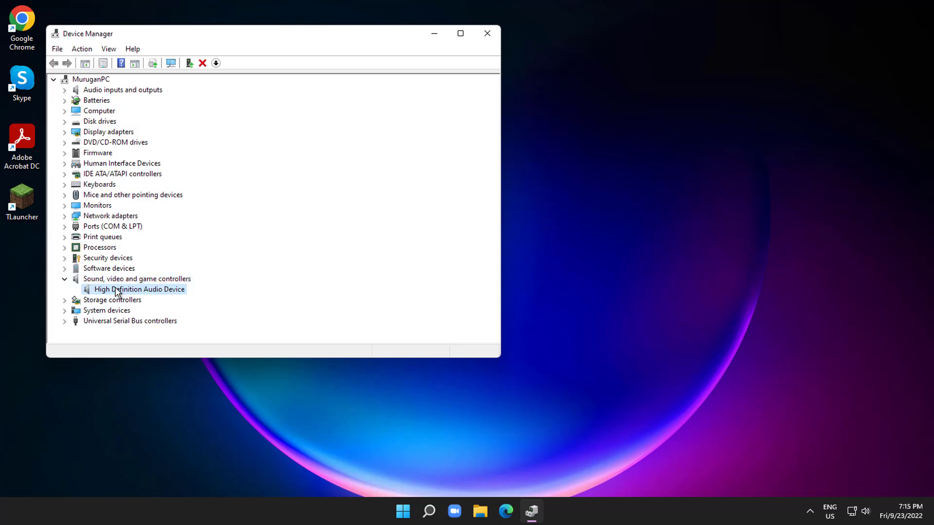
{"action": "right_click", "coordinate": [175, 292]}
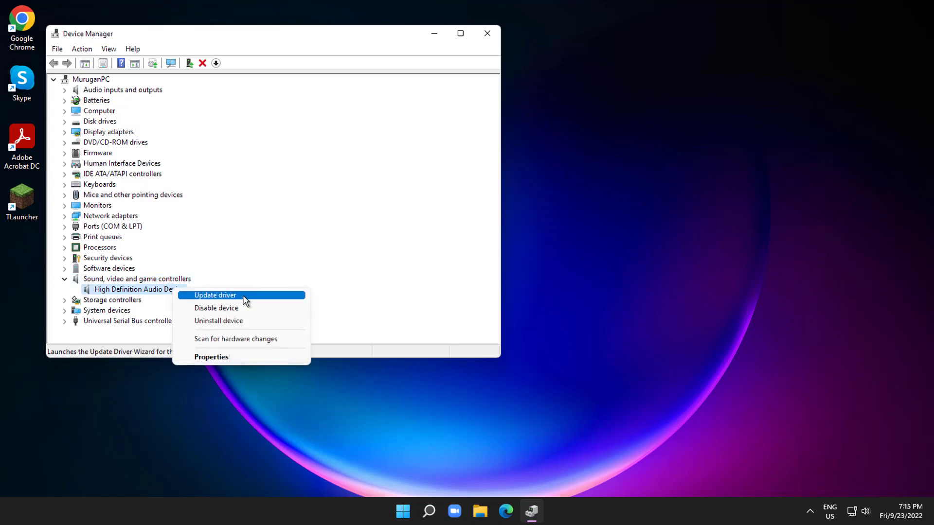
{"action": "left_click", "coordinate": [228, 296]}
{"action": "left_click", "coordinate": [193, 238]}
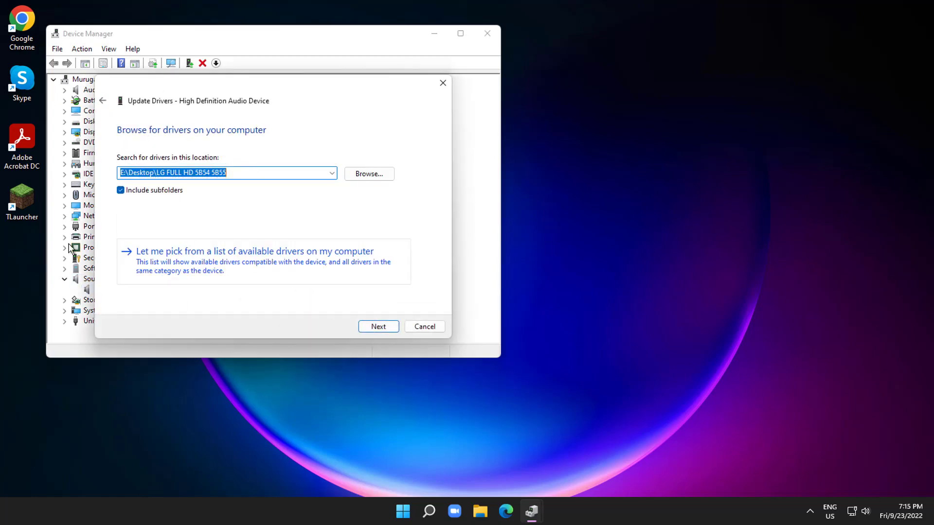
{"action": "left_click", "coordinate": [245, 257]}
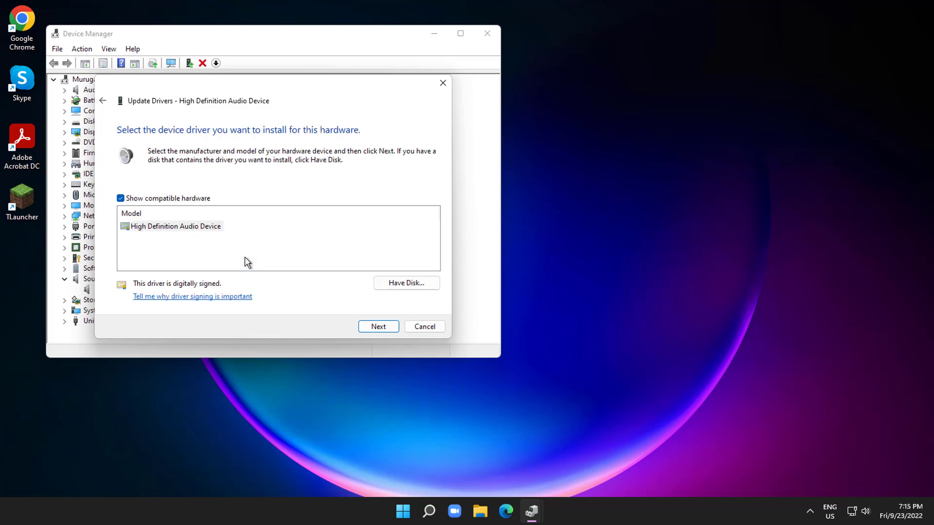
{"action": "left_click", "coordinate": [176, 230]}
{"action": "left_click", "coordinate": [378, 326]}
{"action": "left_click", "coordinate": [512, 310]}
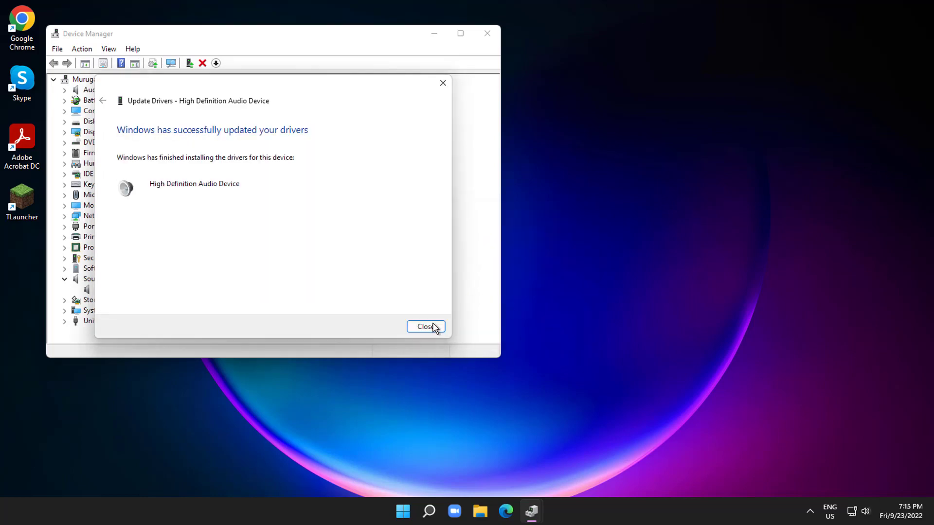
{"action": "left_click", "coordinate": [425, 326]}
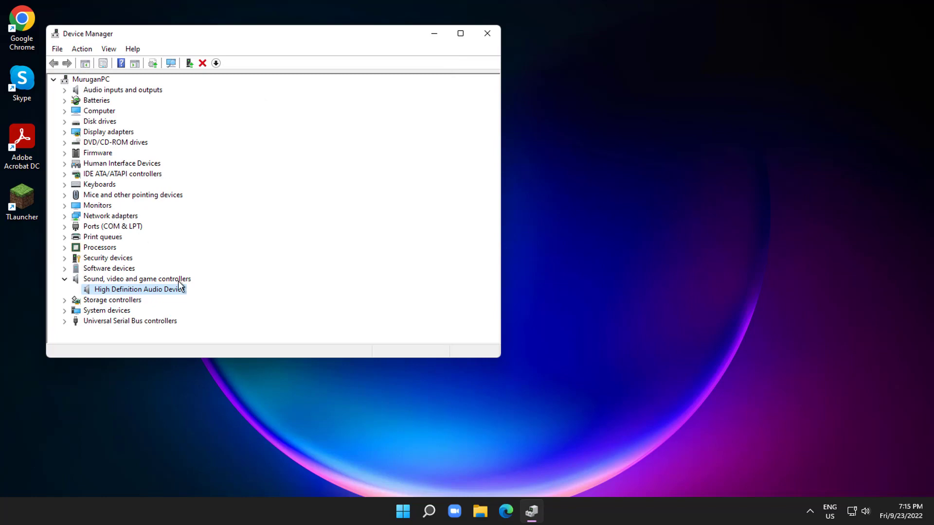
Close and reopen Device Manager, expanding Sound, video and game controllers.
{"action": "left_click", "coordinate": [488, 34]}
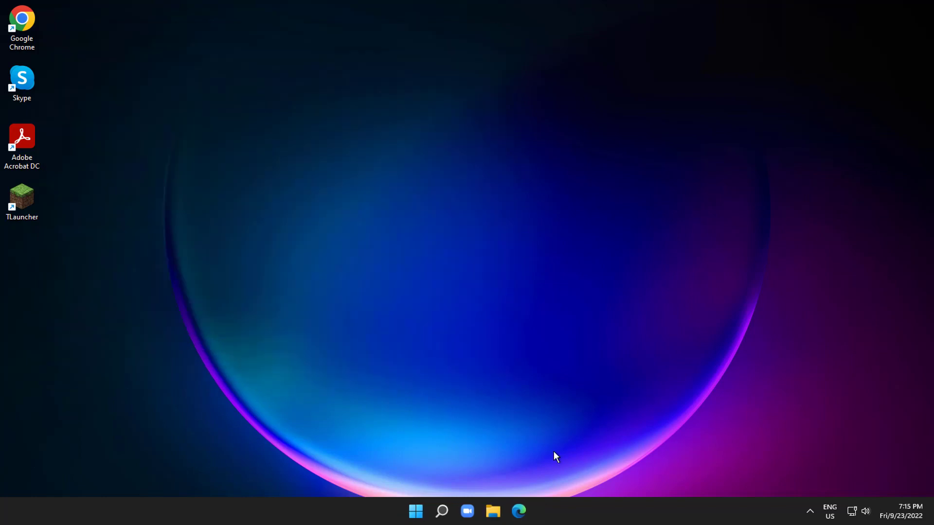
{"action": "right_click", "coordinate": [415, 511]}
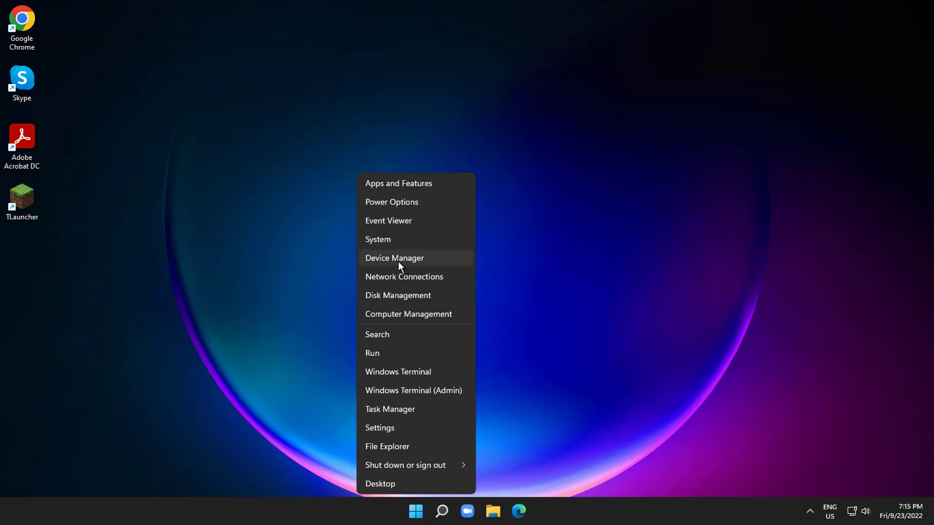
{"action": "left_click", "coordinate": [394, 259]}
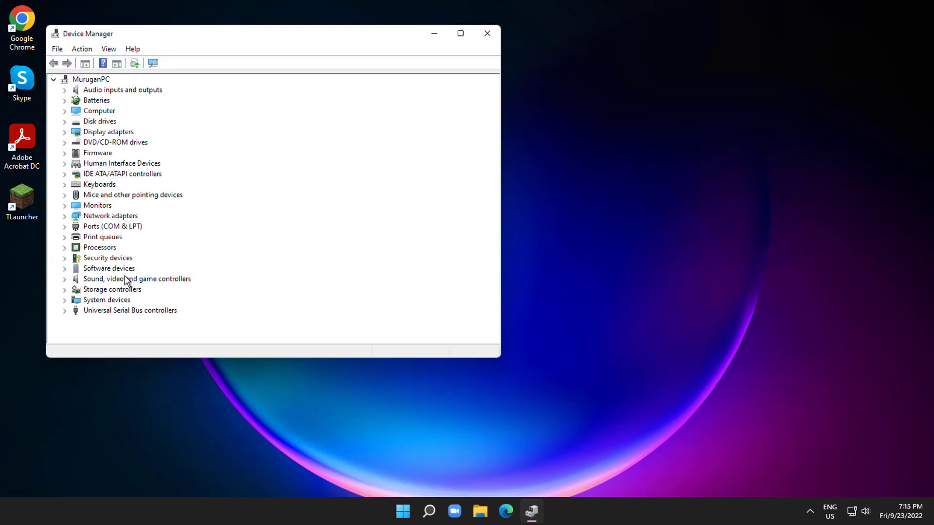
{"action": "left_click", "coordinate": [127, 280]}
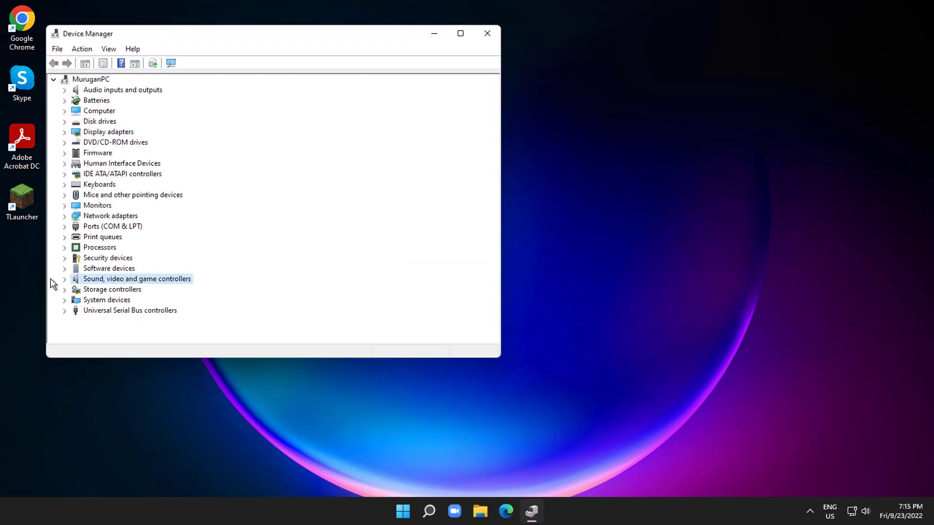
{"action": "left_click", "coordinate": [65, 279]}
Uninstall the High Definition Audio Device, confirm, and close Device Manager.
{"action": "left_click", "coordinate": [139, 290]}
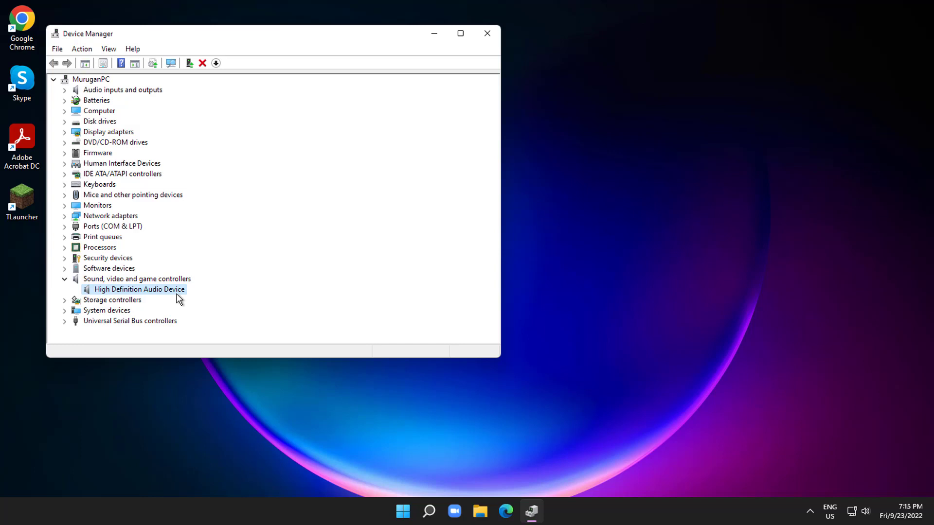
{"action": "right_click", "coordinate": [180, 292]}
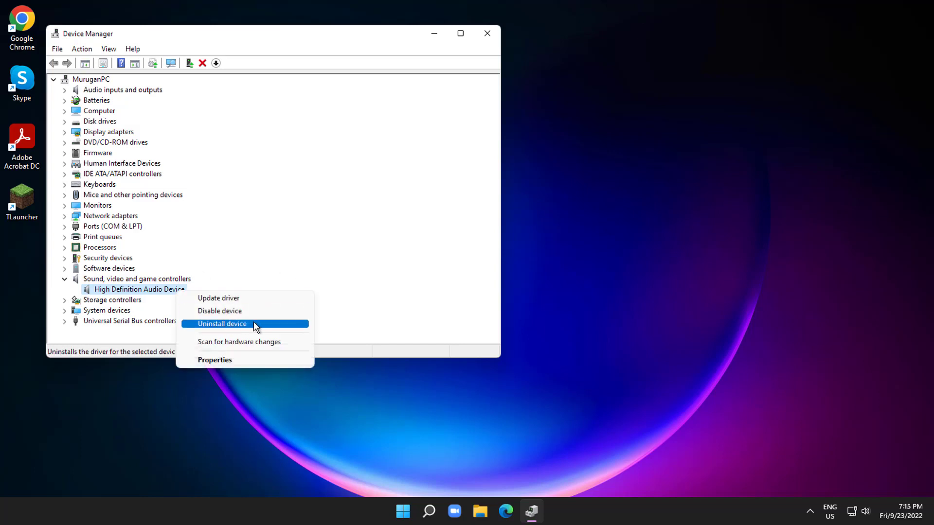
{"action": "left_click", "coordinate": [256, 326]}
{"action": "left_click", "coordinate": [483, 299]}
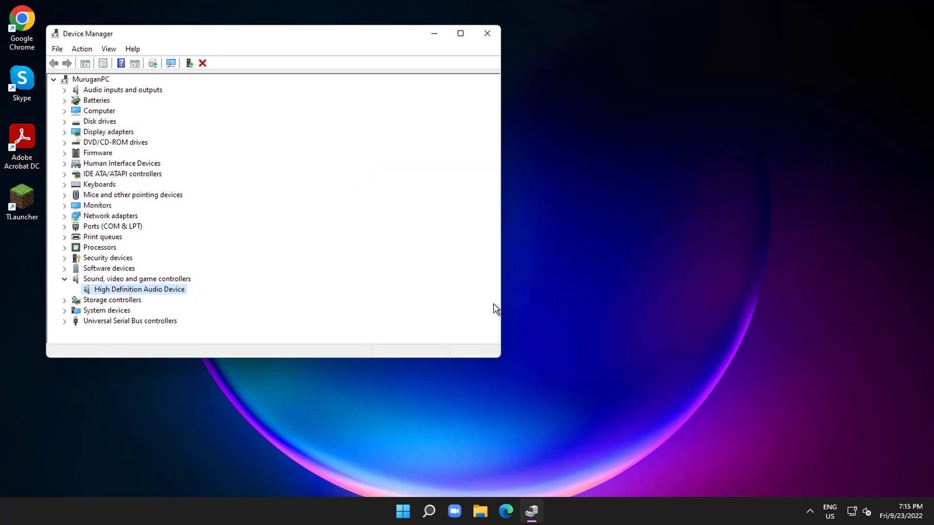
{"action": "left_click", "coordinate": [486, 33]}
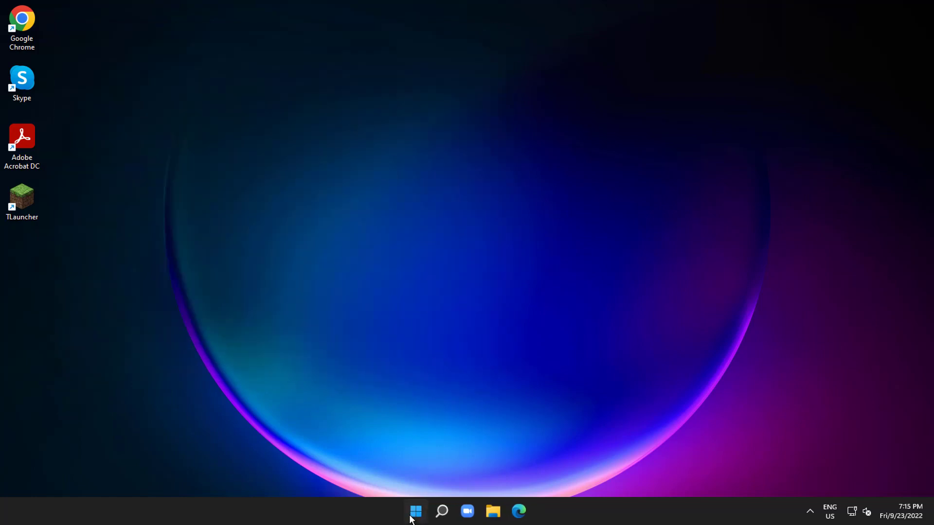
Open the Start menu and show the Sleep, Shut down and Restart power options.
{"action": "left_click", "coordinate": [416, 512]}
{"action": "left_click", "coordinate": [611, 470]}
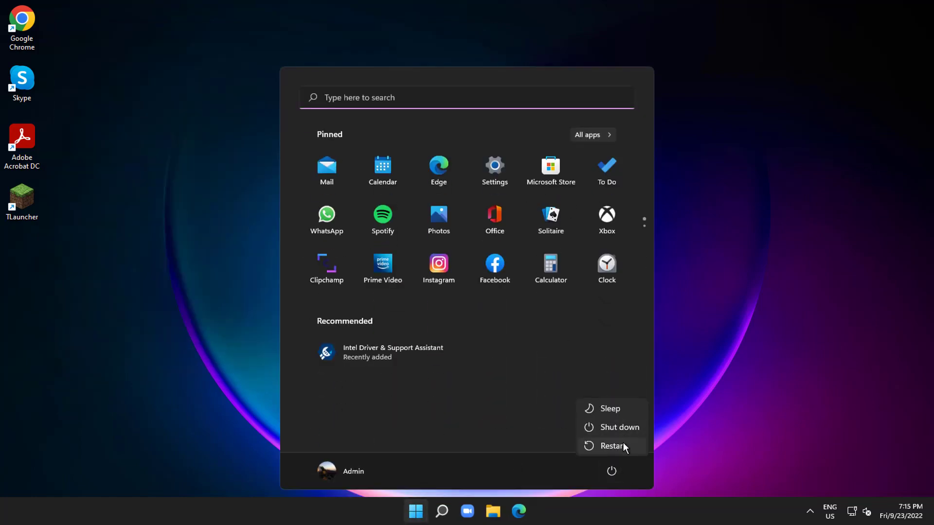